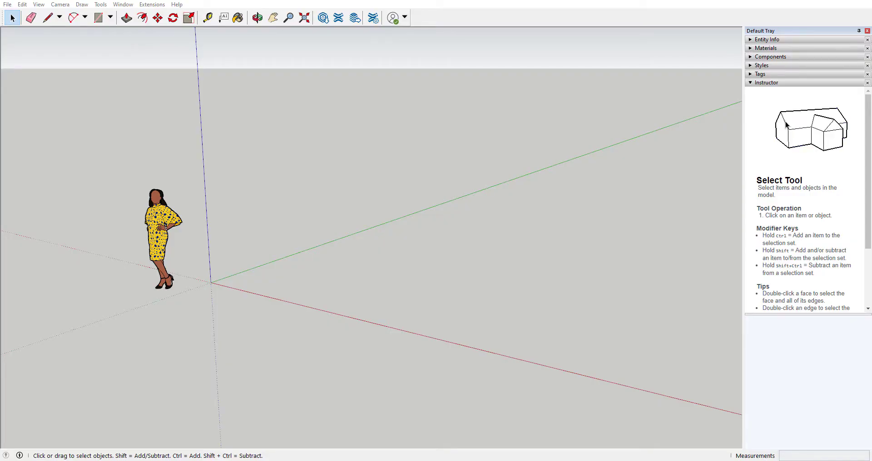
Step: Open the Toolbars dialog from the View menu, move it aside, and hide Getting Started
click(40, 5)
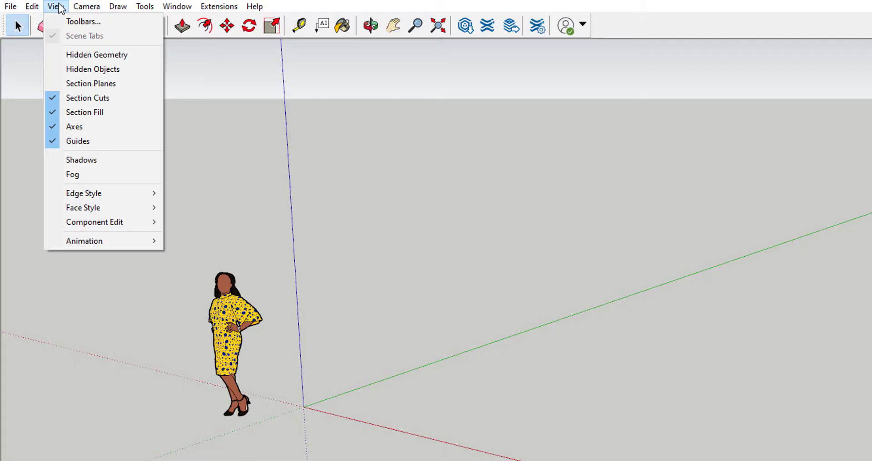
click(79, 22)
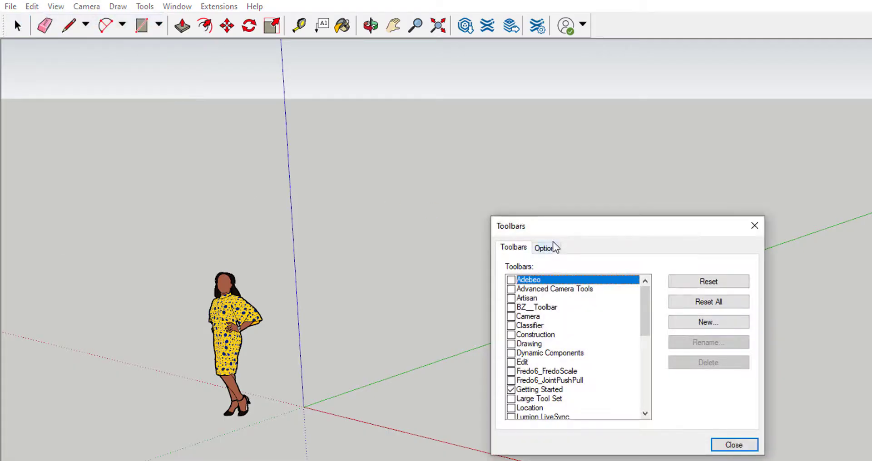
drag(564, 229, 429, 167)
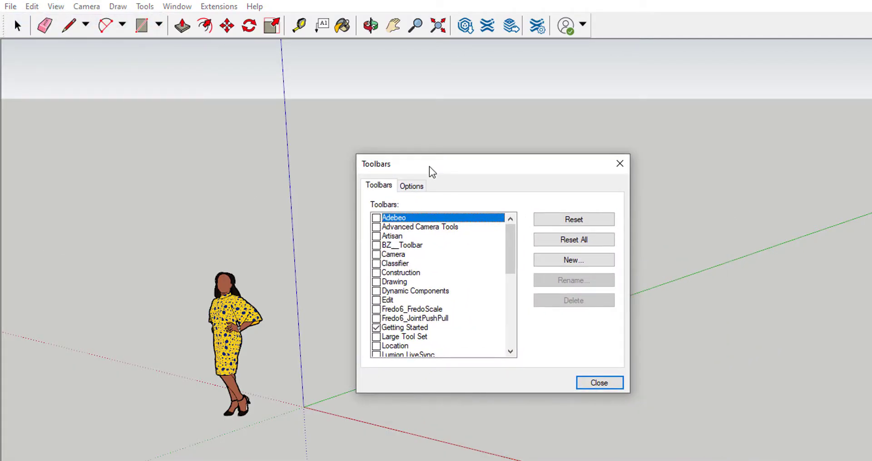
click(375, 327)
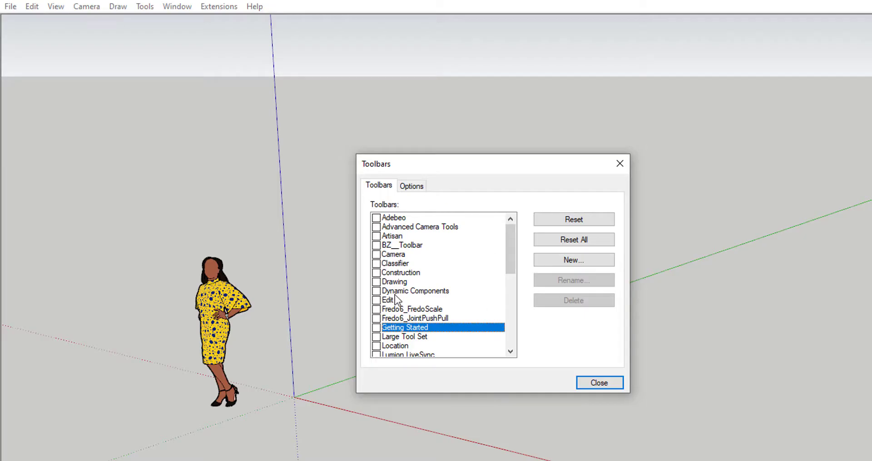
mouse_move(511, 266)
mouse_down()
mouse_move(512, 331)
mouse_move(520, 253)
mouse_up()
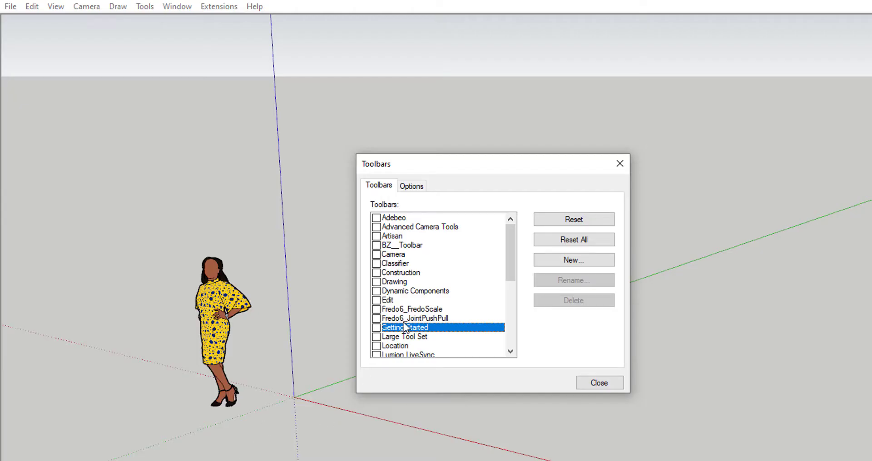
Step: Turn on Dynamic Components, Large Tool Set, Location, Measurements, Sandbox, Section and Shadows toolbars
click(376, 292)
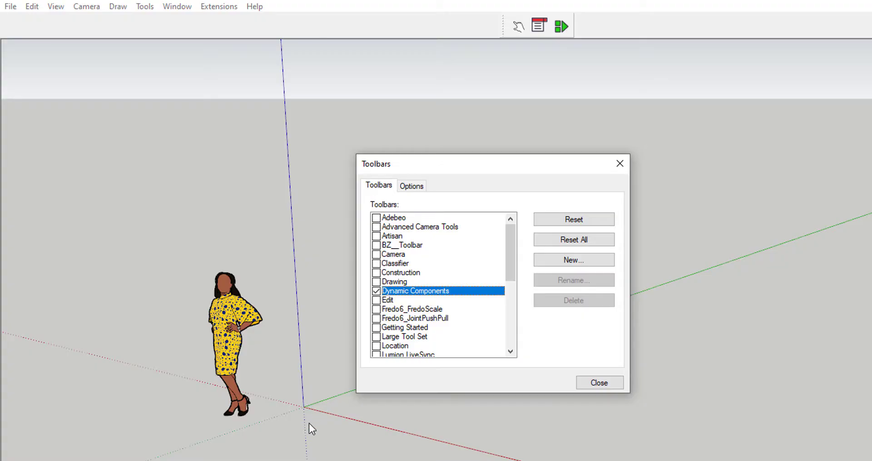
click(376, 338)
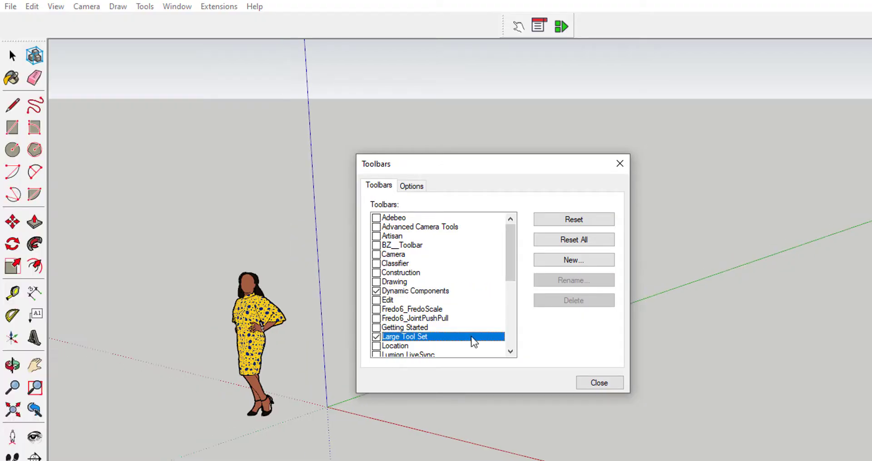
drag(512, 272, 512, 315)
click(376, 247)
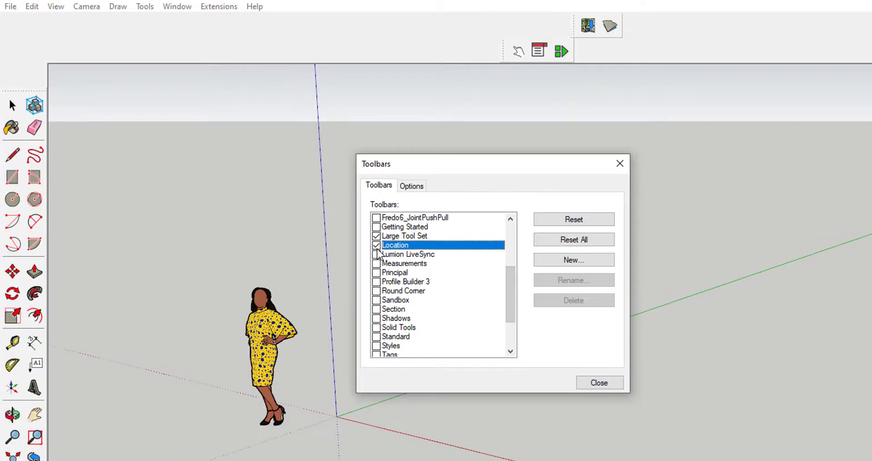
click(376, 264)
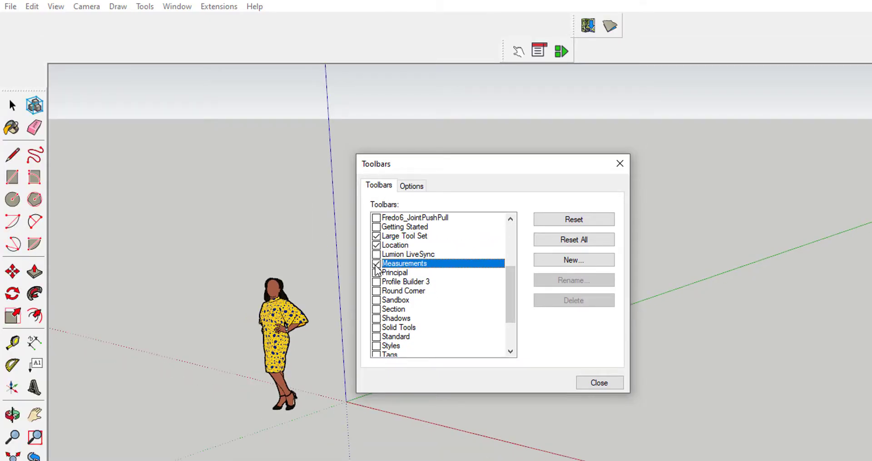
click(376, 301)
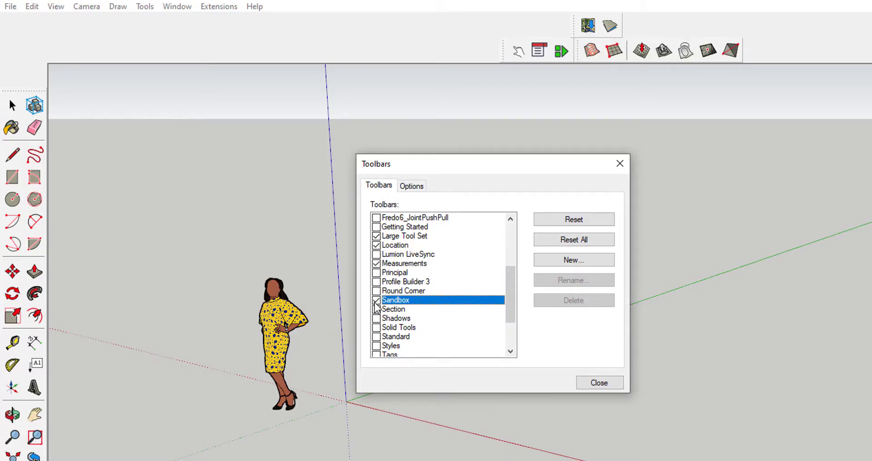
click(376, 310)
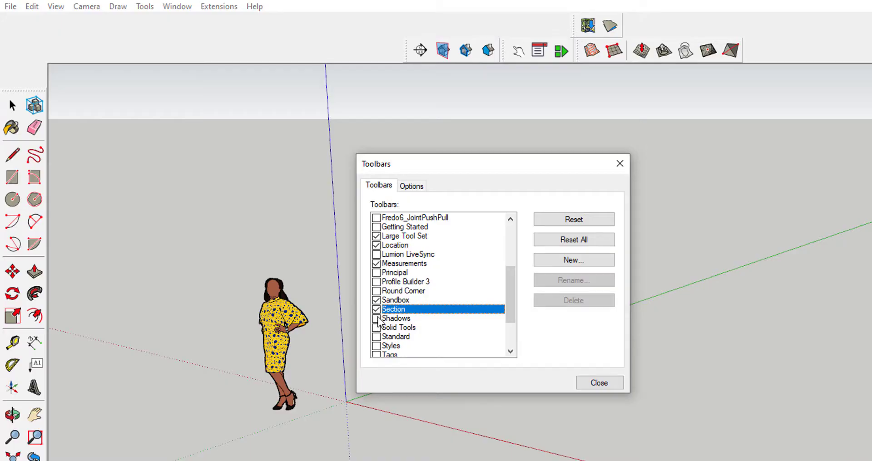
click(377, 319)
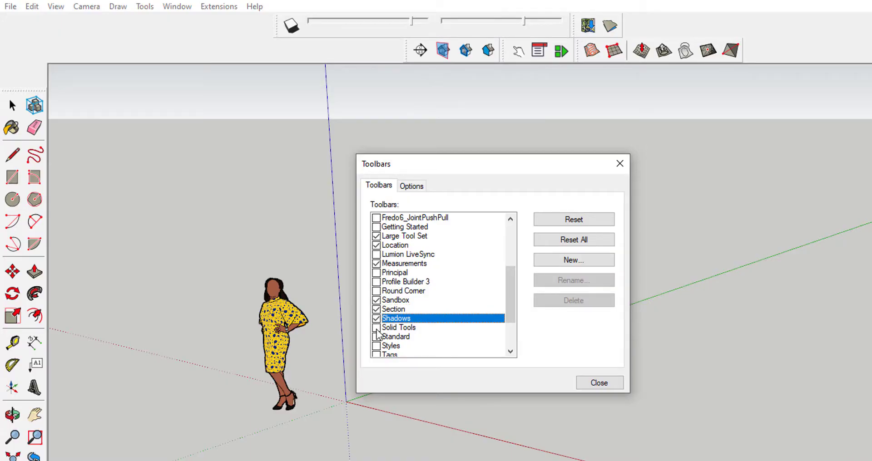
Step: Turn on the Solid Tools, Standard, Styles, Tags, Views and Warehouse toolbars
click(376, 327)
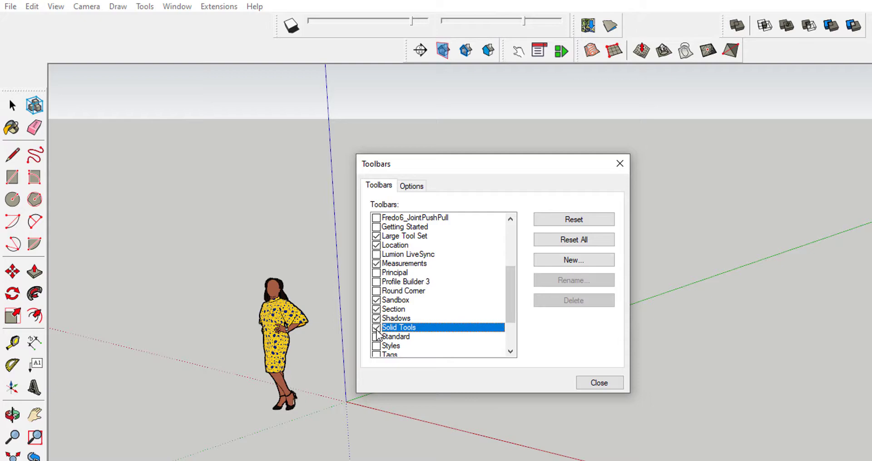
click(376, 337)
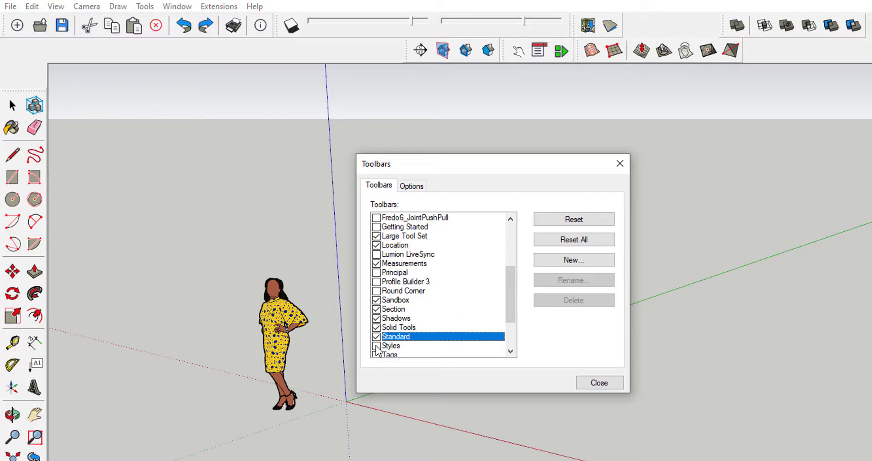
click(376, 346)
drag(514, 300, 514, 333)
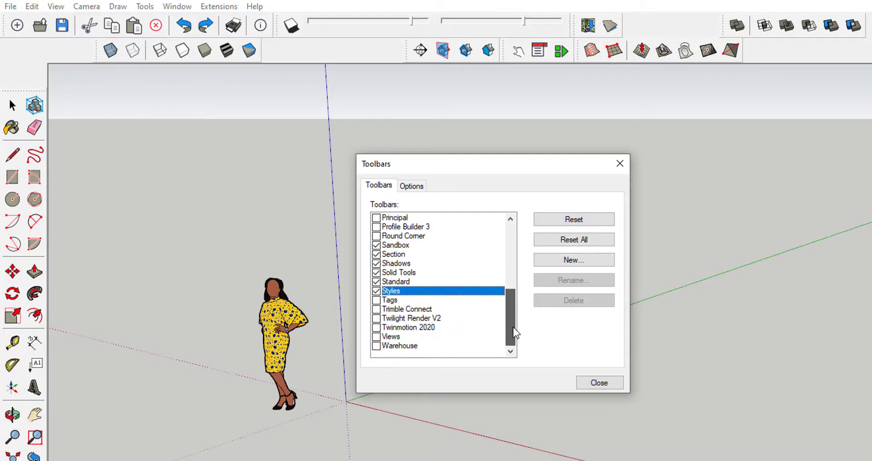
click(376, 301)
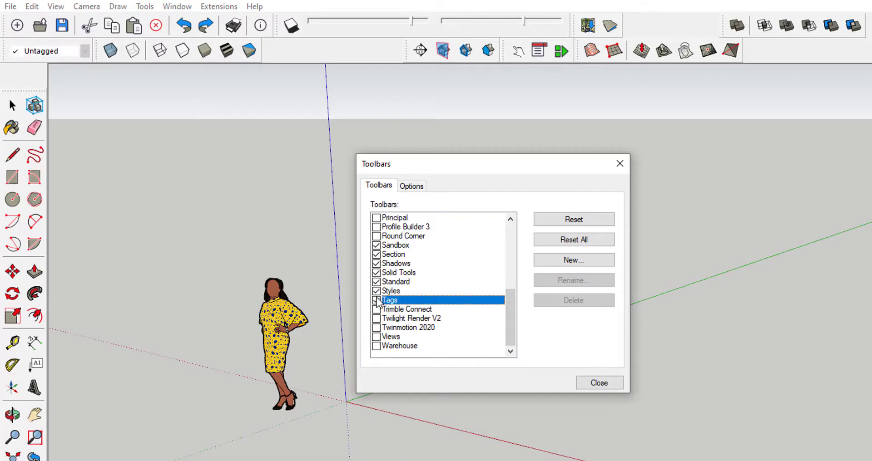
click(376, 336)
click(376, 346)
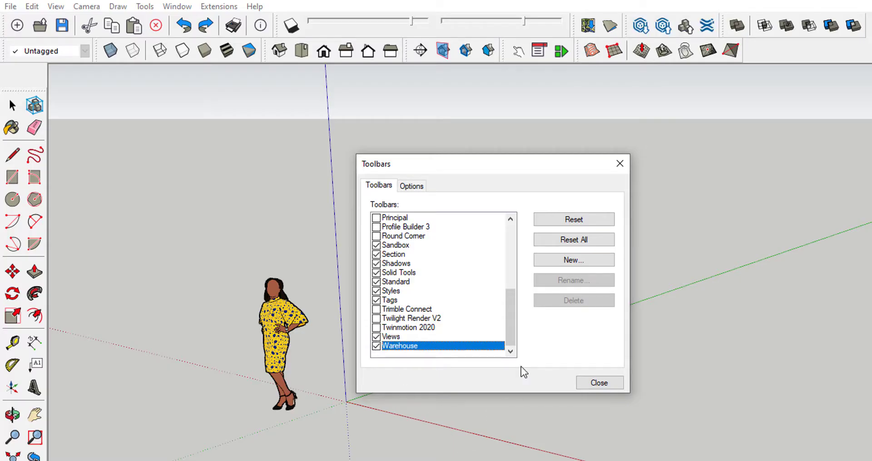
drag(511, 335, 520, 249)
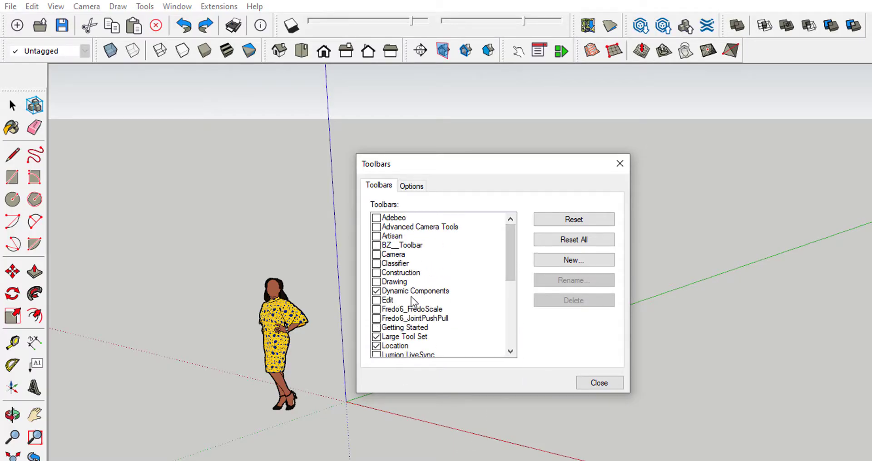
scroll(514, 277, down, 3)
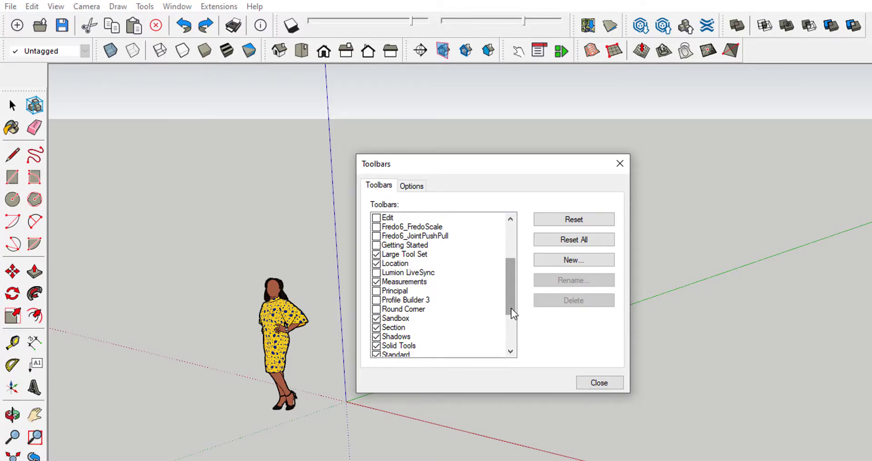
drag(511, 308, 508, 345)
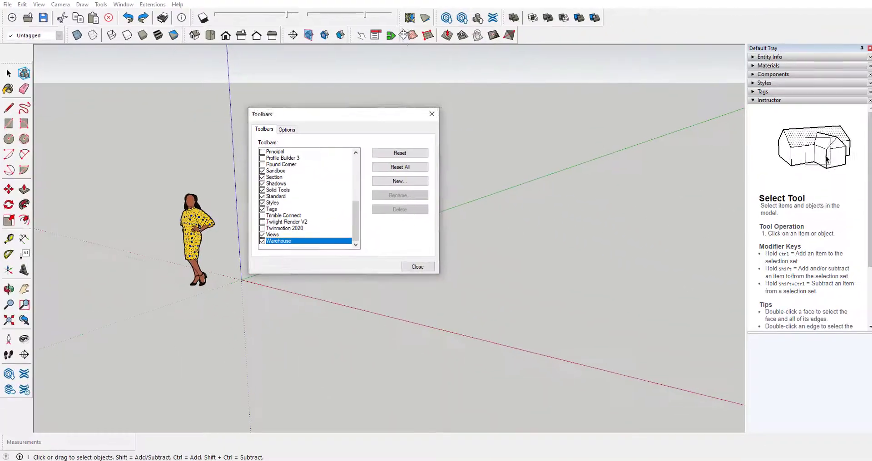
Step: Dock Sandbox, Views, Warehouse and the other toolbars into two rows, raising the Large Tool Set
drag(757, 69, 663, 101)
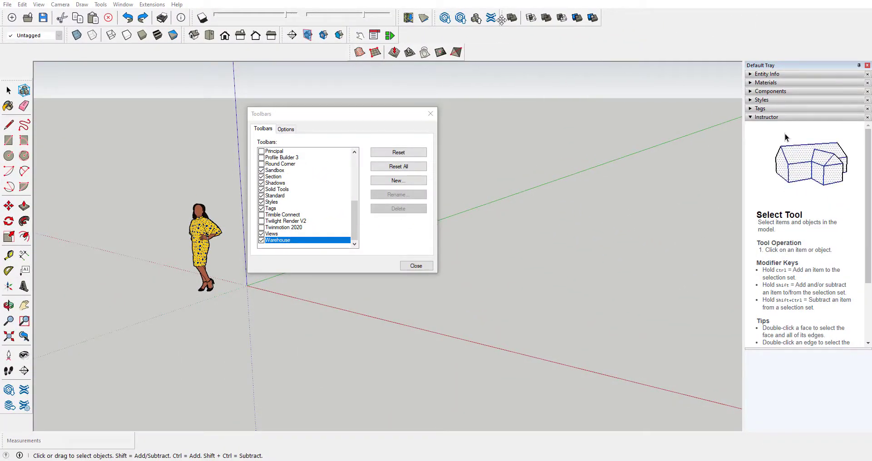
drag(501, 18, 517, 42)
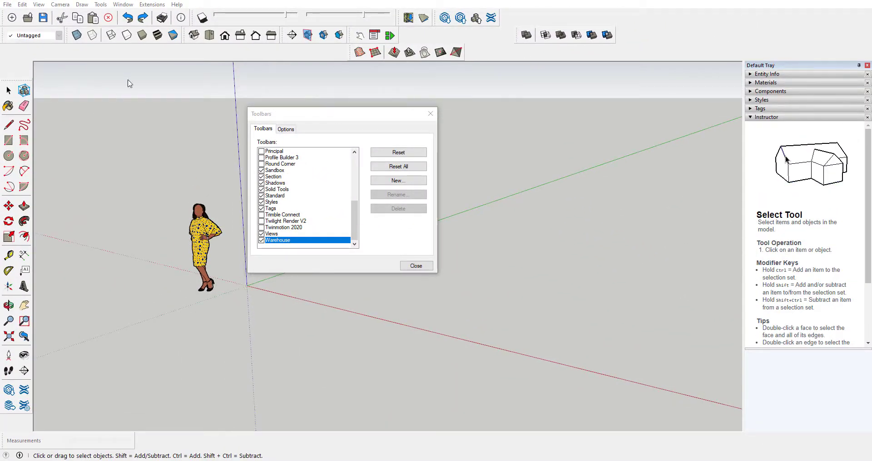
drag(180, 39, 177, 51)
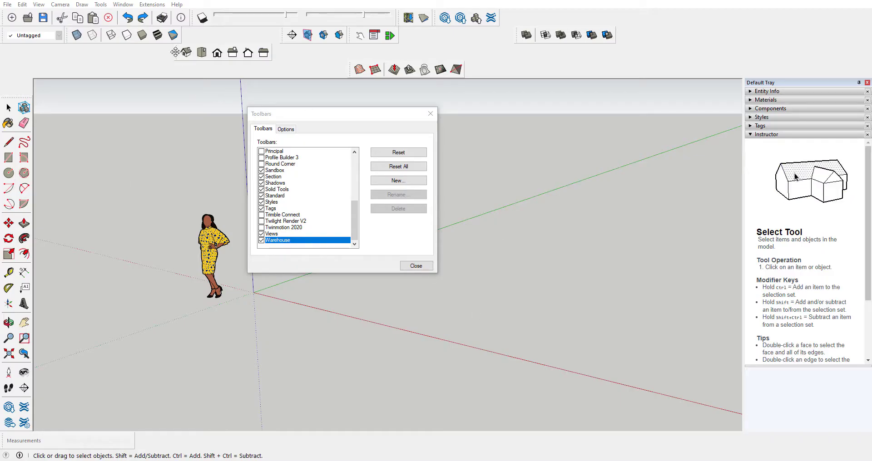
drag(175, 57, 183, 38)
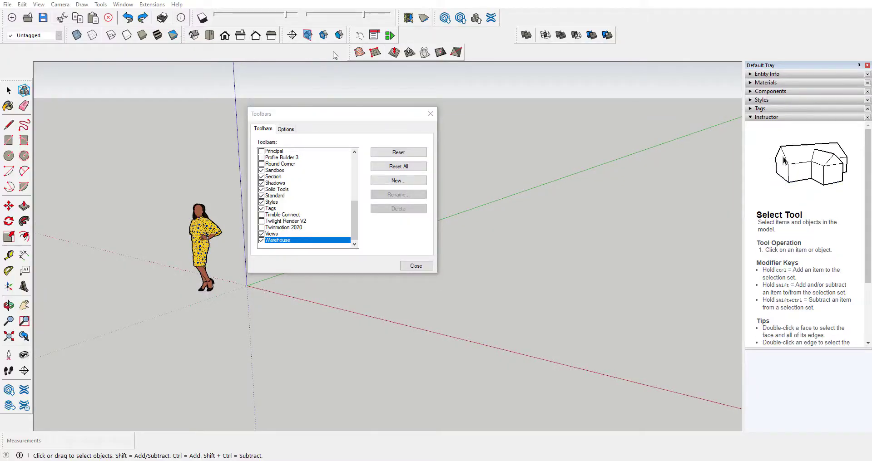
drag(346, 56, 392, 35)
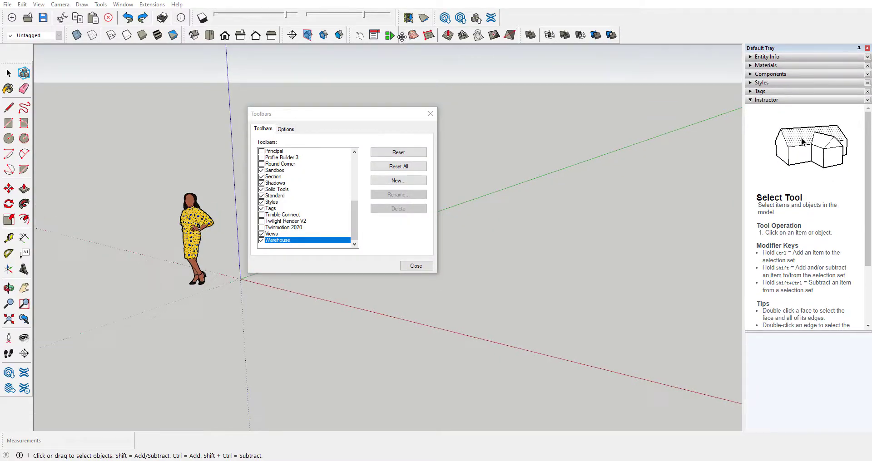
drag(521, 35, 498, 11)
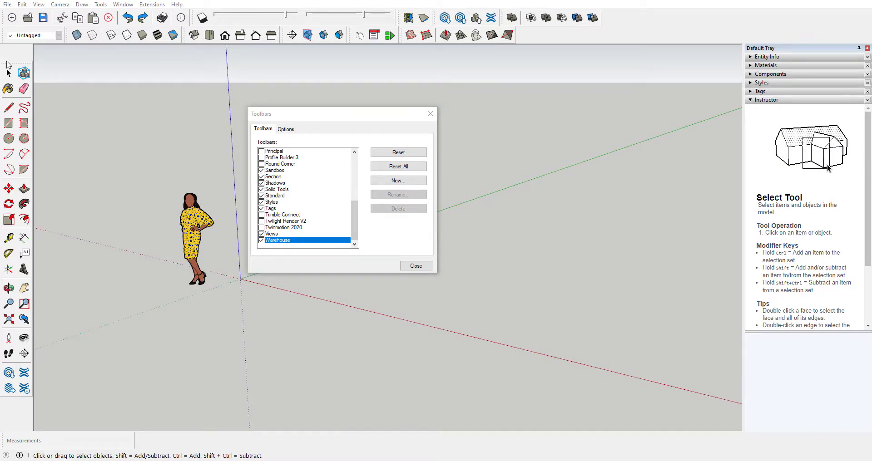
drag(14, 60, 12, 43)
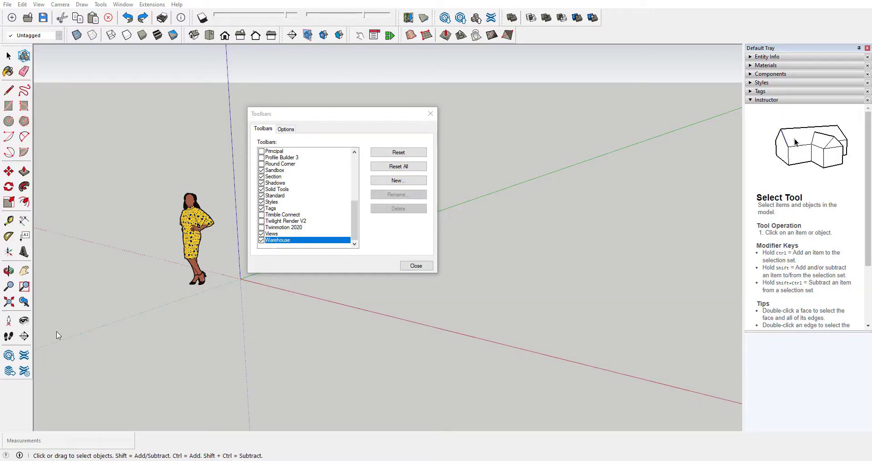
Step: Close the Toolbars dialog and pull down the Window menu
click(415, 267)
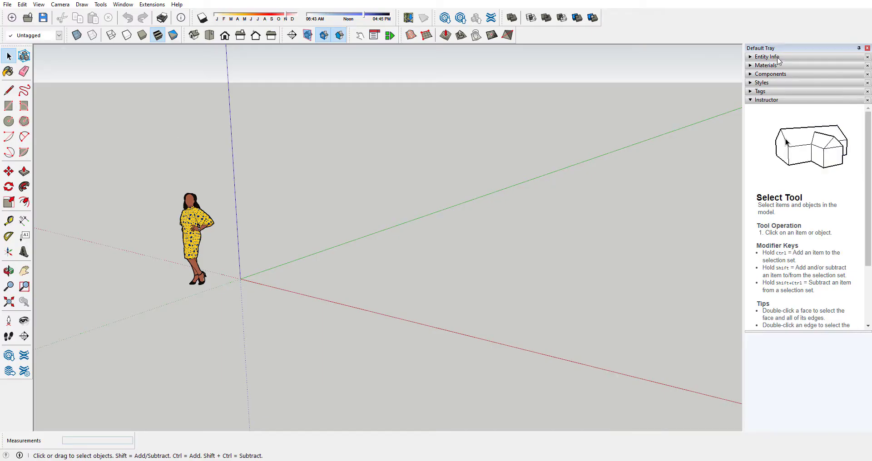
click(118, 5)
Step: Hide the Default Tray via Hide/Show Tray, then show it again
mouse_move(125, 15)
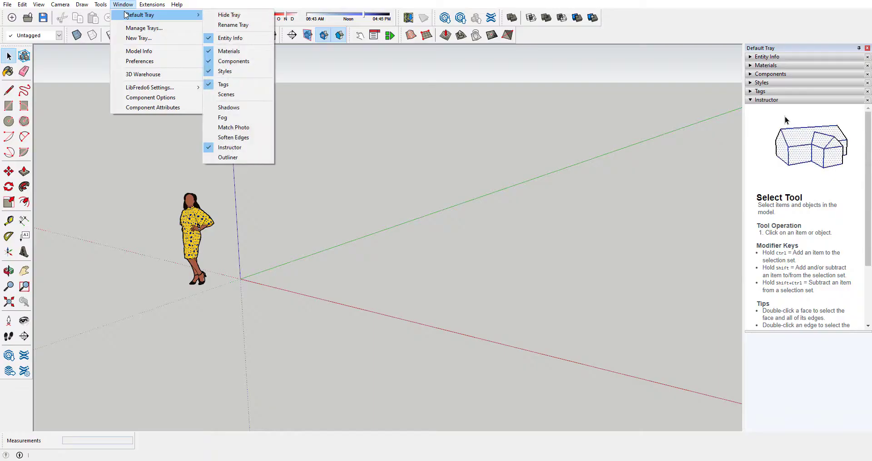
click(229, 17)
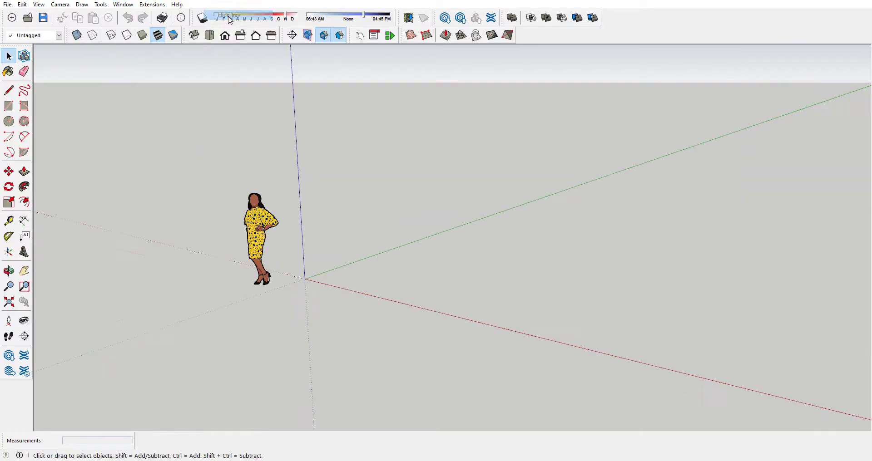
click(123, 4)
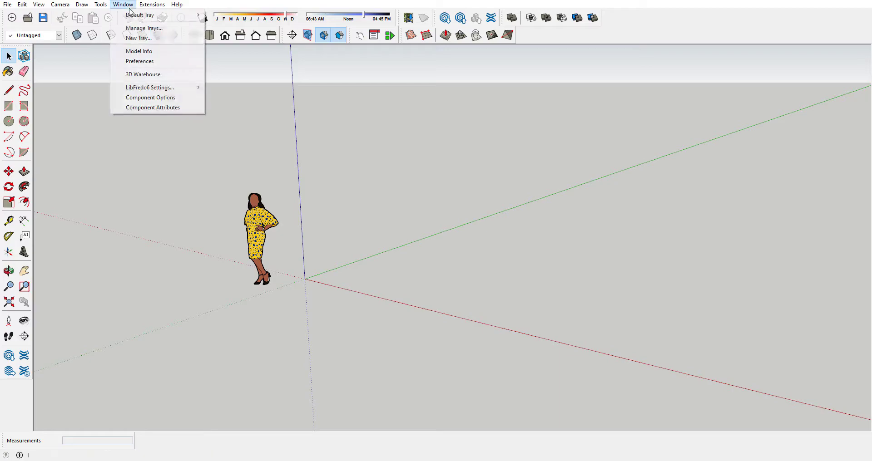
mouse_move(146, 15)
click(227, 17)
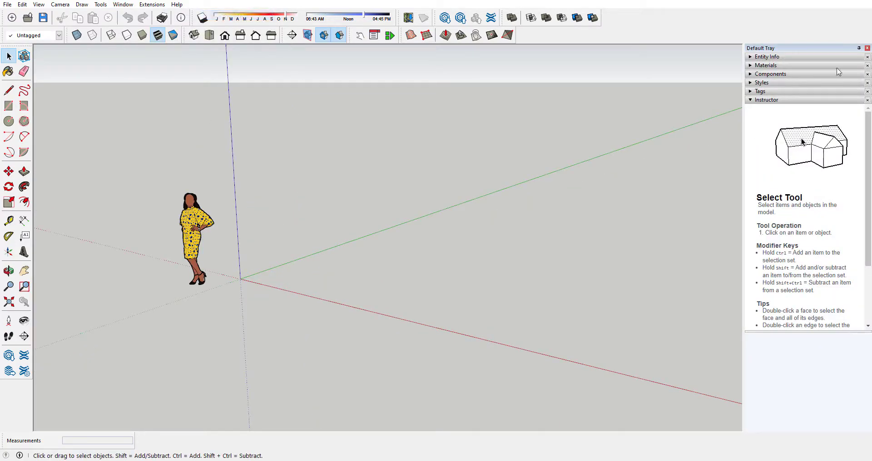
Step: Check Scenes, Shadows and Outliner in the Default Tray submenu
click(122, 5)
mouse_move(126, 18)
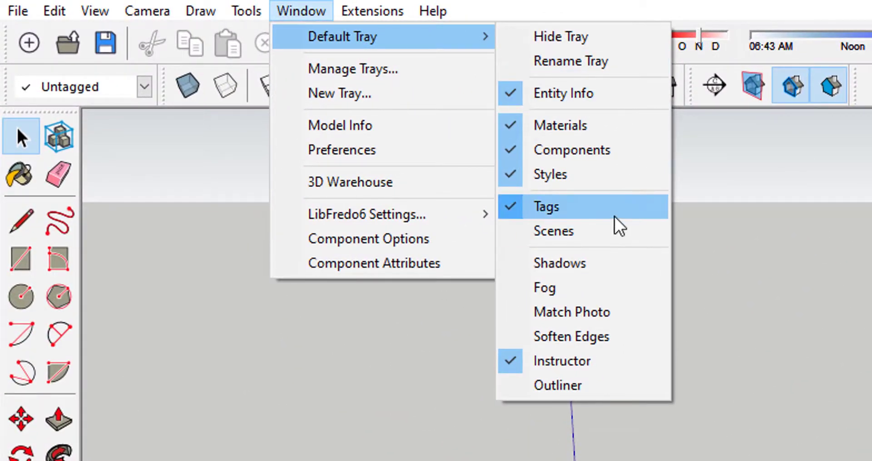
click(517, 232)
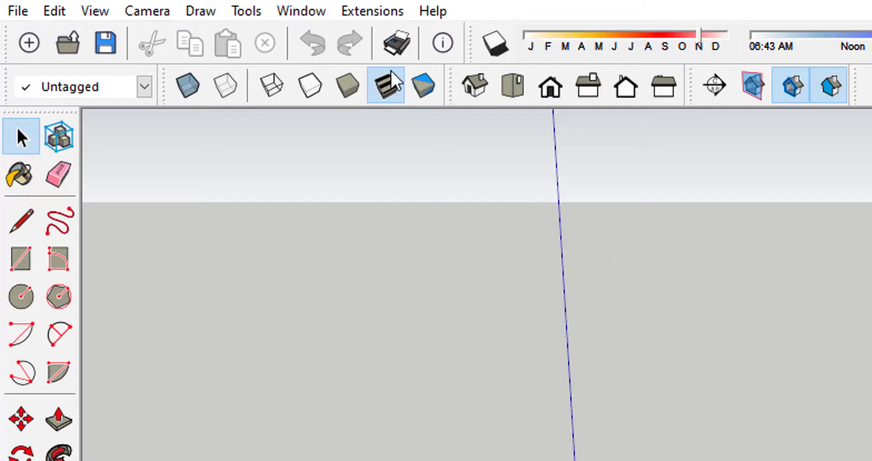
click(309, 13)
mouse_move(313, 36)
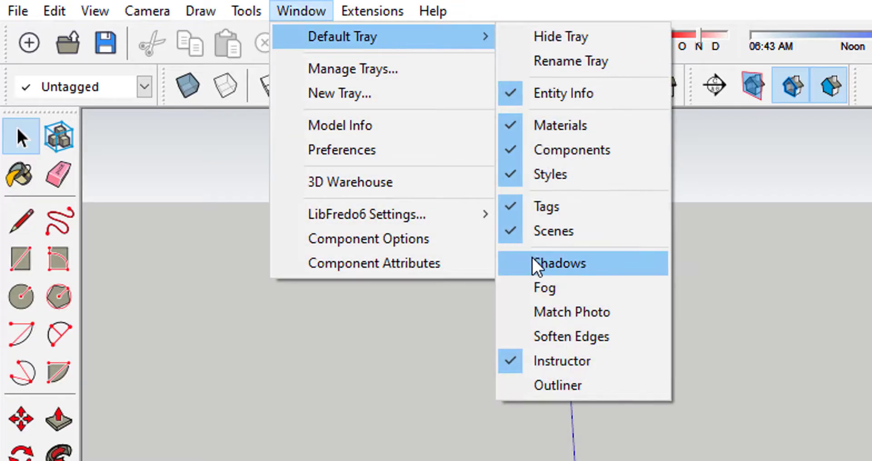
click(521, 268)
click(311, 16)
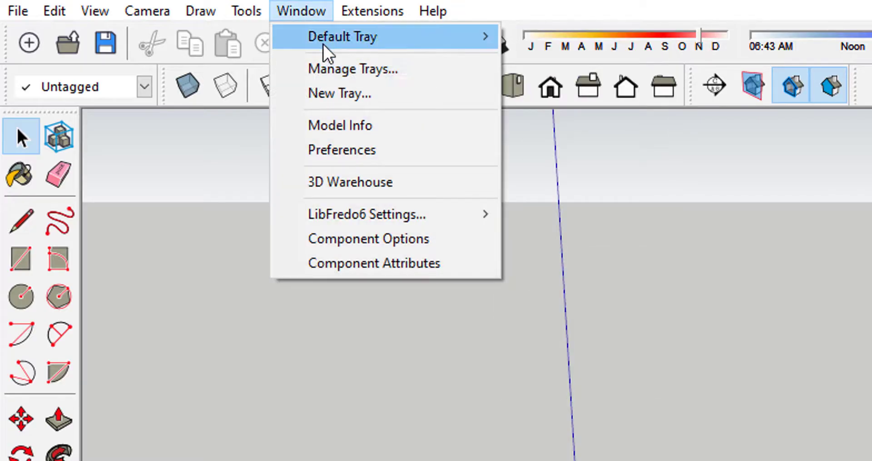
mouse_move(323, 37)
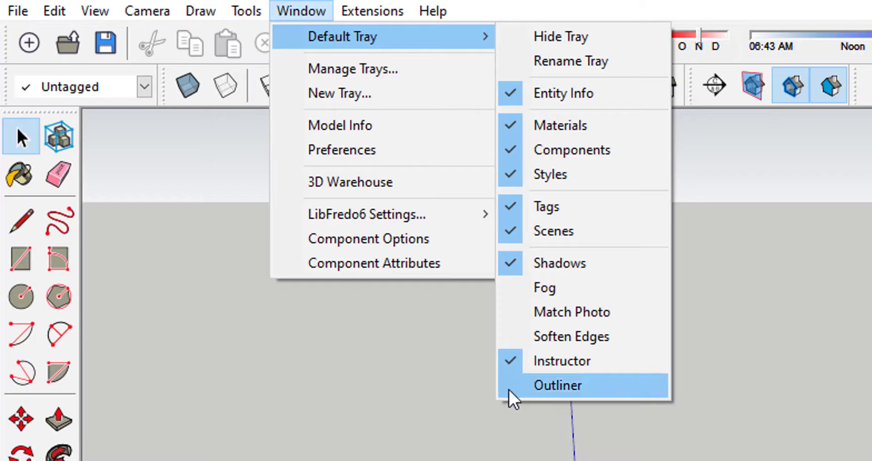
click(515, 389)
click(301, 11)
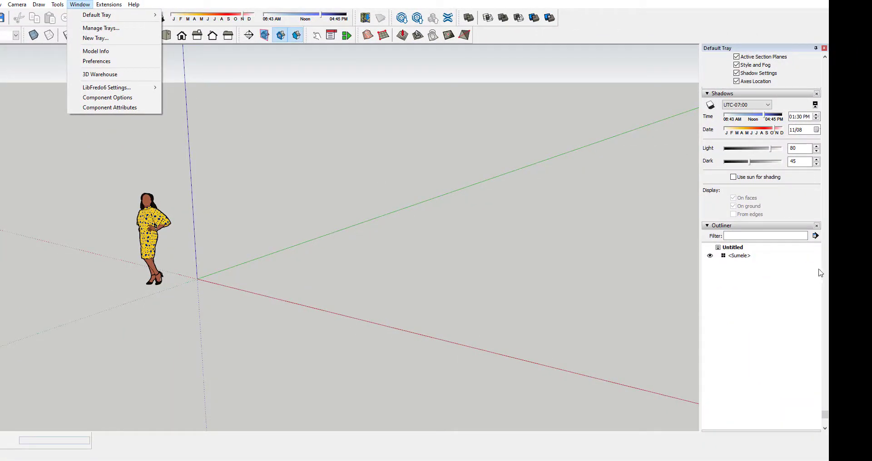
Step: Collapse the Instructor, Scenes and Shadows panel headers in the Default Tray
key(Escape)
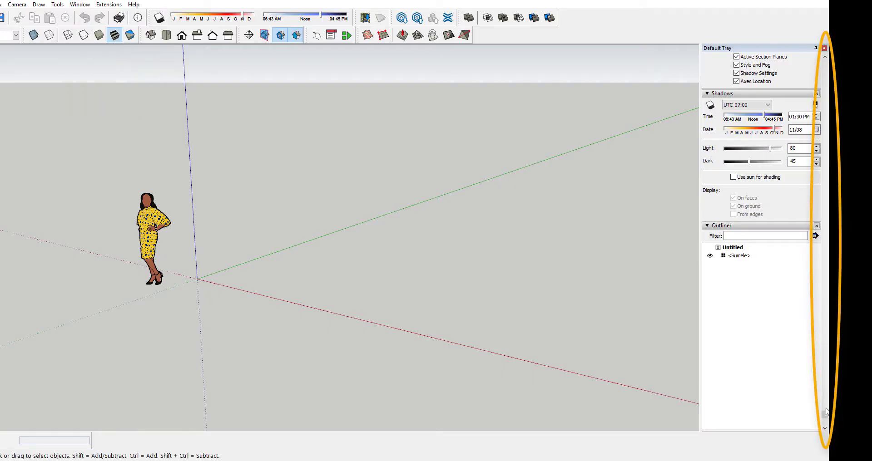
scroll(758, 241, up, 15)
scroll(742, 108, down, 15)
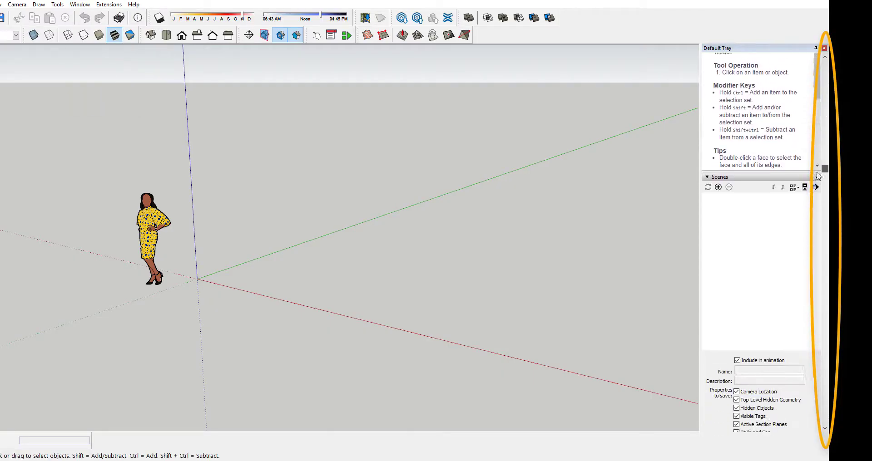
scroll(825, 345, up, 15)
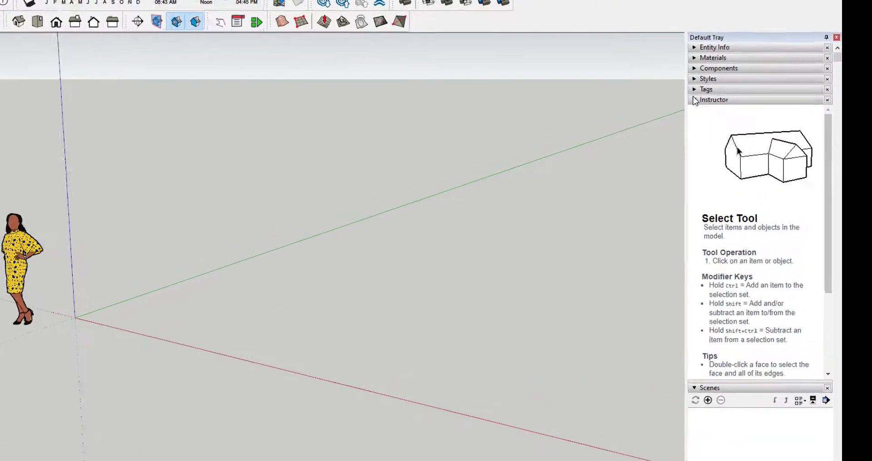
click(694, 100)
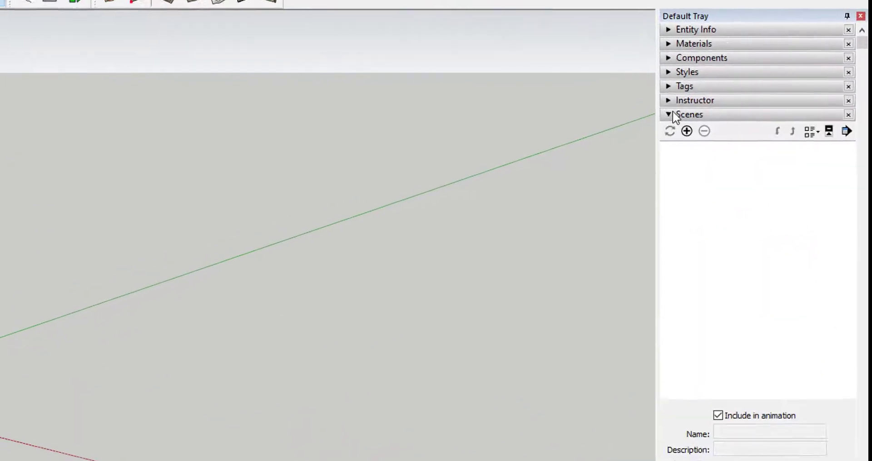
click(694, 110)
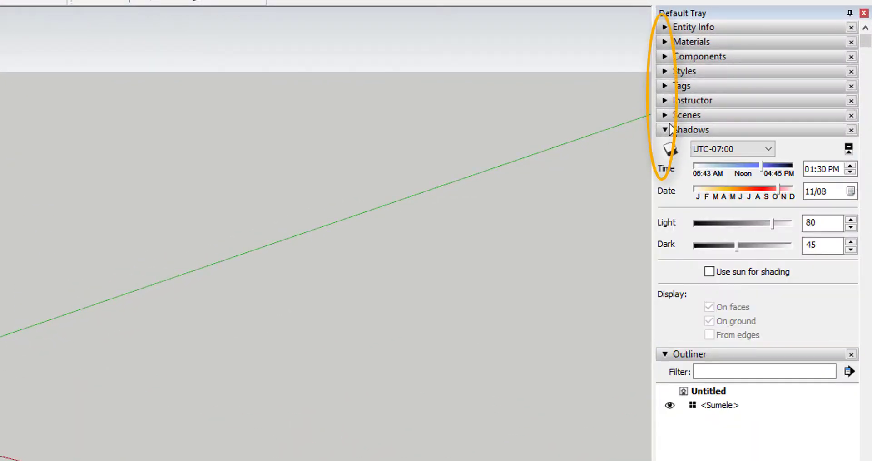
click(668, 130)
click(736, 100)
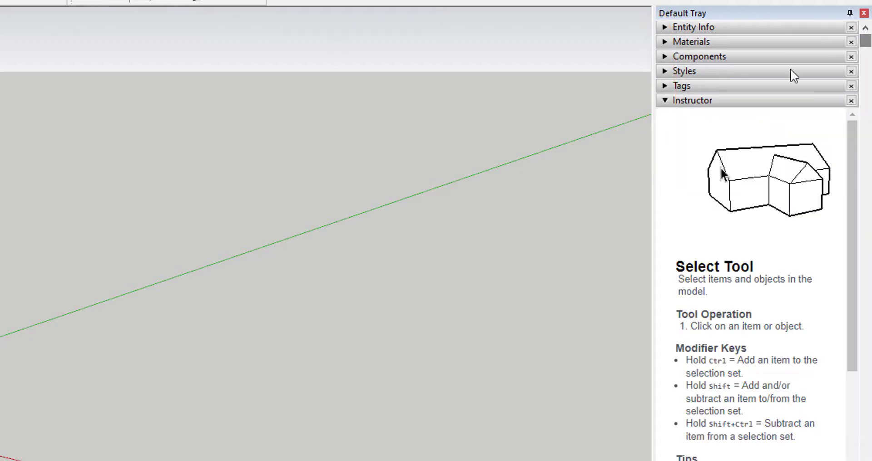
click(664, 99)
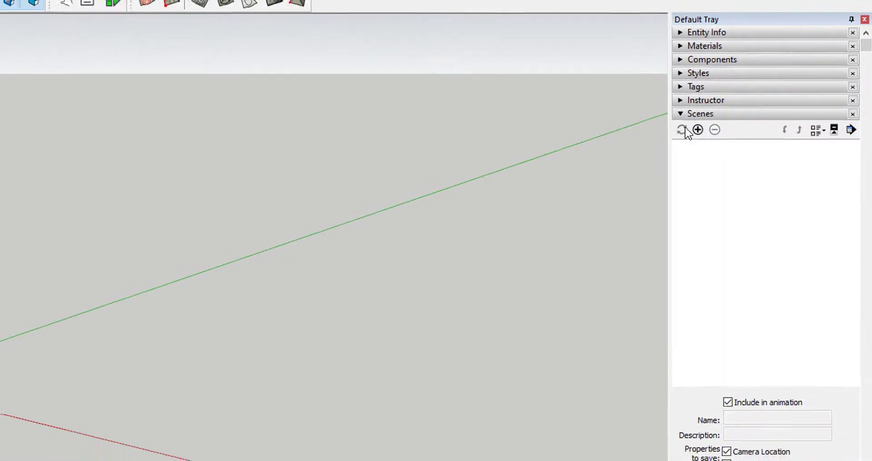
click(694, 114)
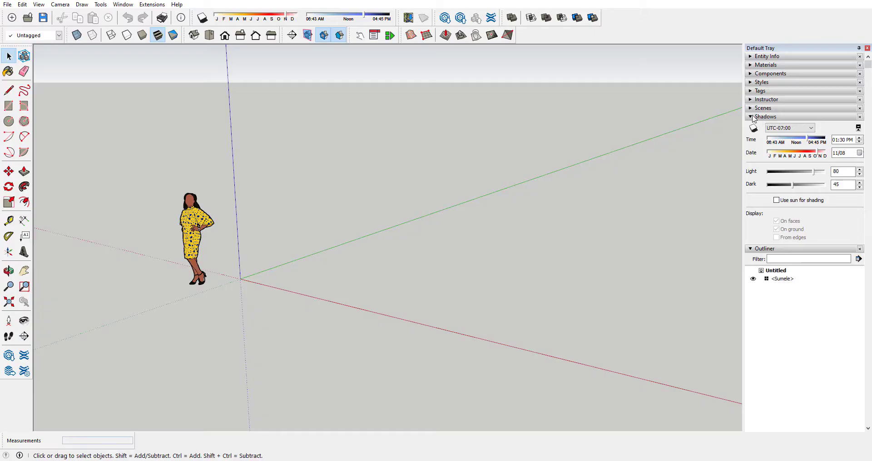
Step: Collapse Shadows, Outliner and Instructor after trying Rectangle, Zoom Extents and Tape Measure
click(754, 117)
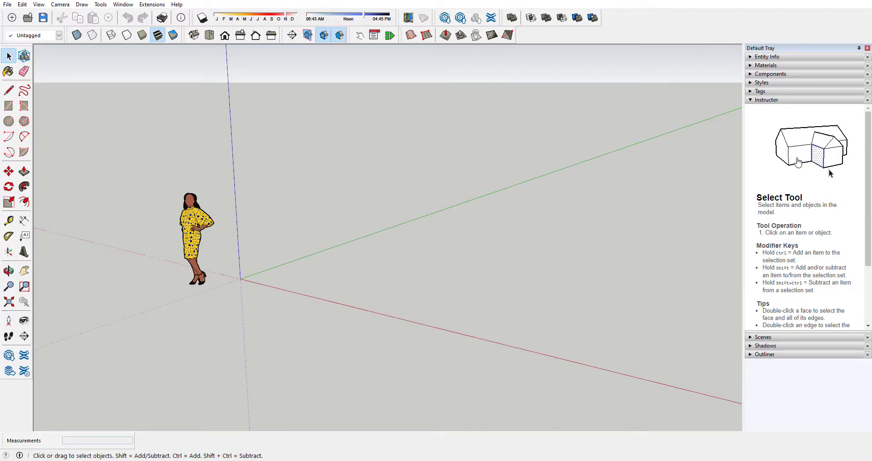
click(9, 106)
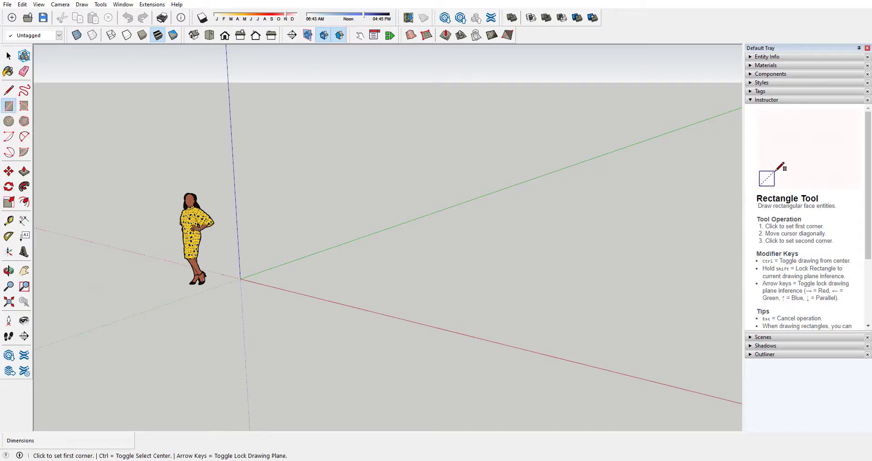
click(10, 302)
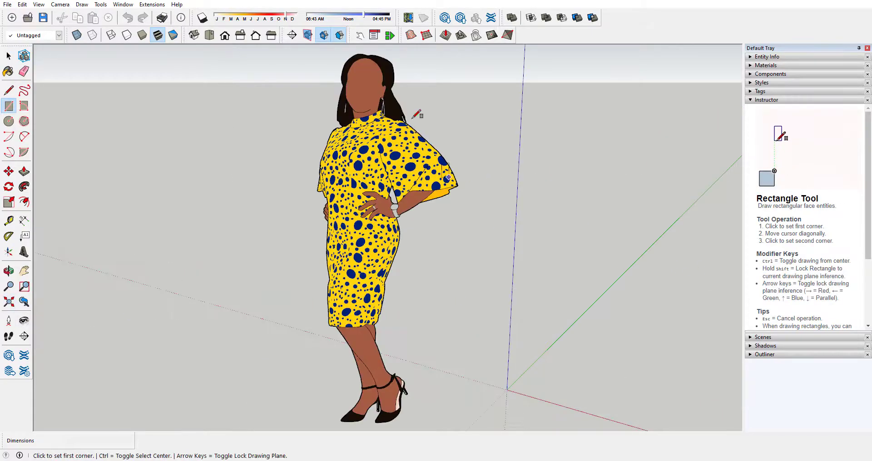
click(8, 221)
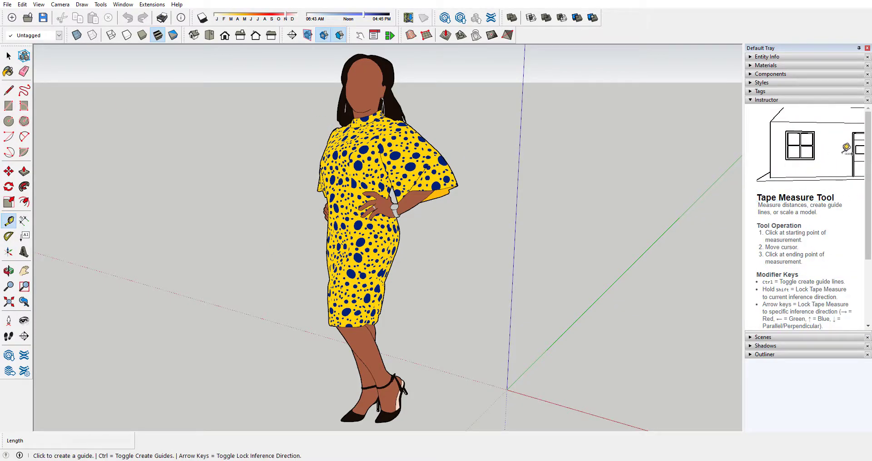
click(750, 101)
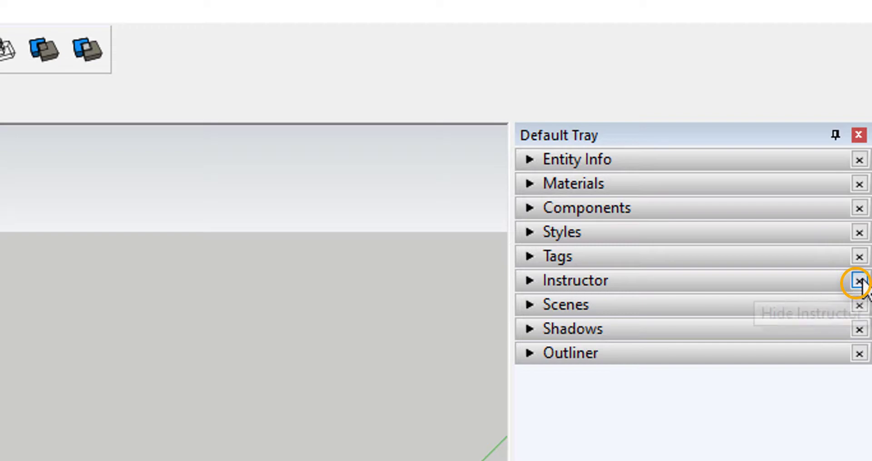
Step: Remove the Instructor panel, pick the Select tool, and re-add Instructor below Outliner
click(858, 282)
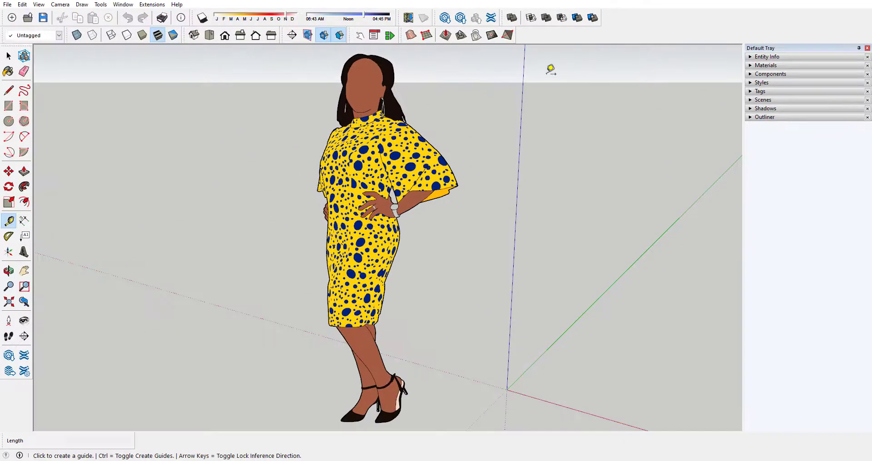
click(8, 55)
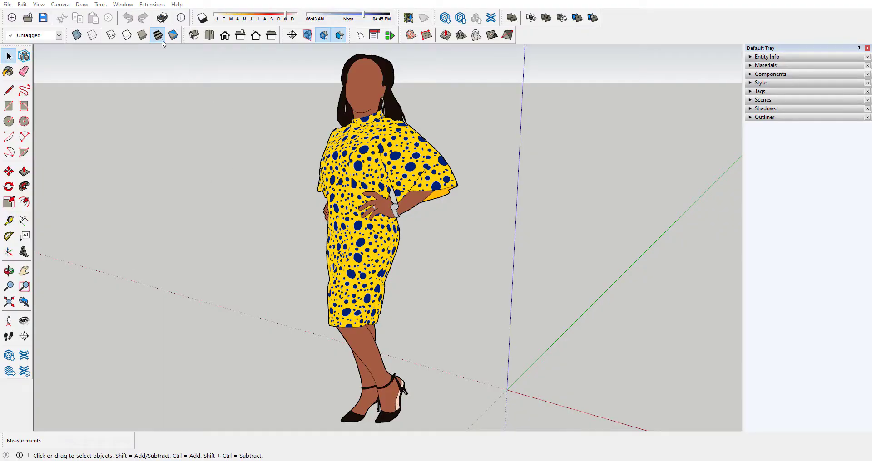
click(123, 4)
mouse_move(137, 18)
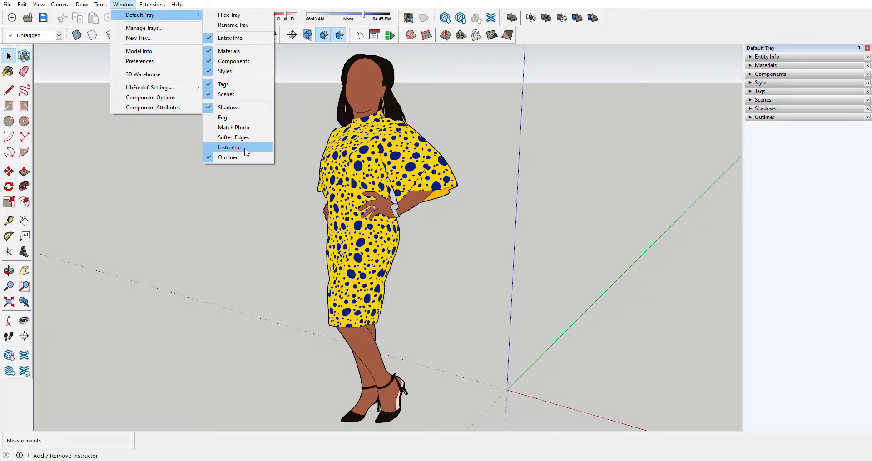
click(229, 148)
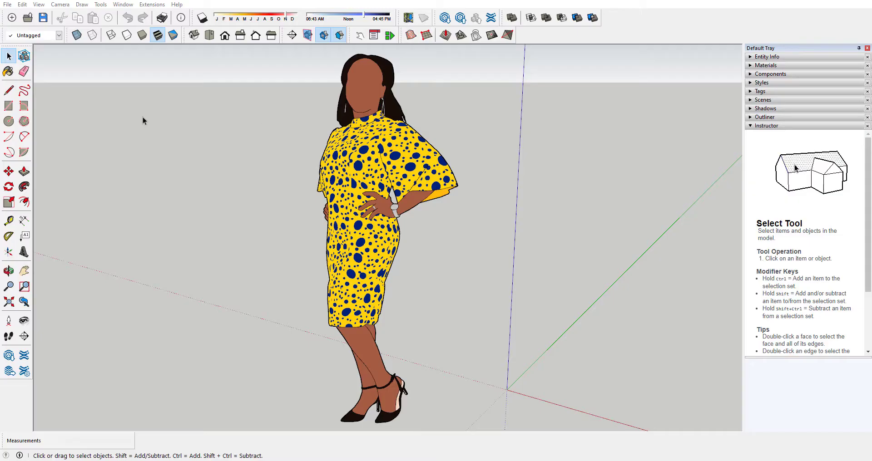
Step: Open and dismiss the File menu, then switch back to the Select tool
click(7, 5)
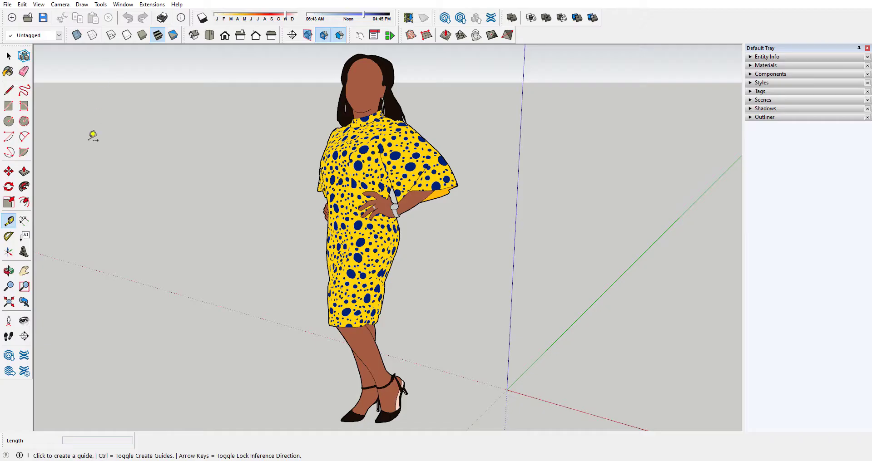
click(8, 55)
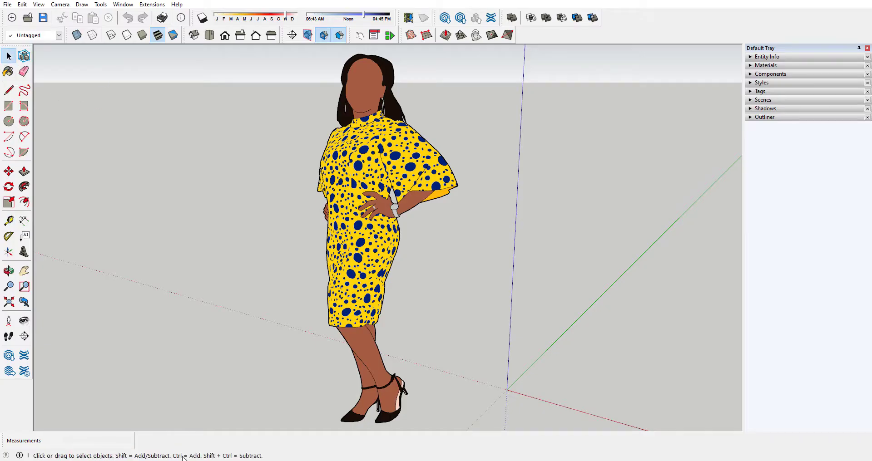